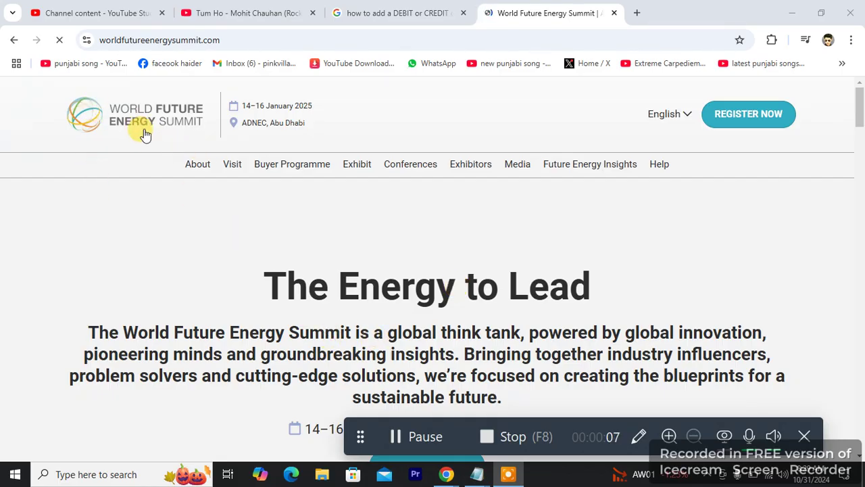
- Open the summit's REGISTER NOW registration page in a new tab from the homepage header
scroll(261, 131, "down", 1)
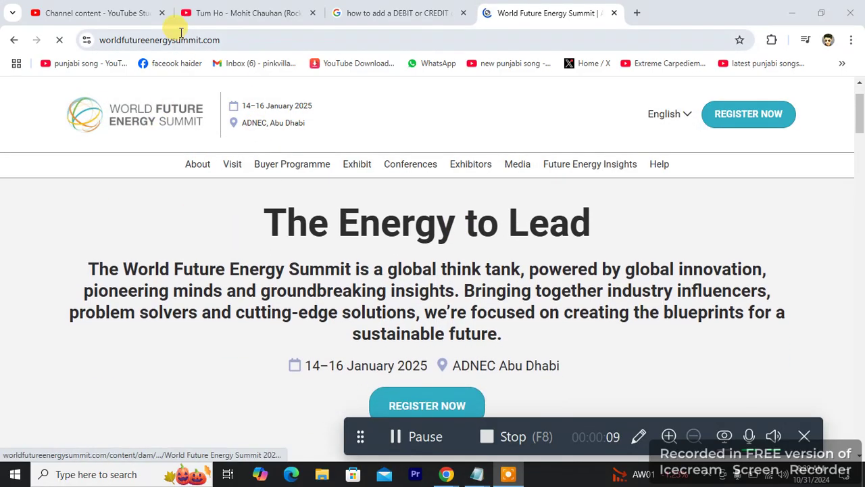
left_click(180, 40)
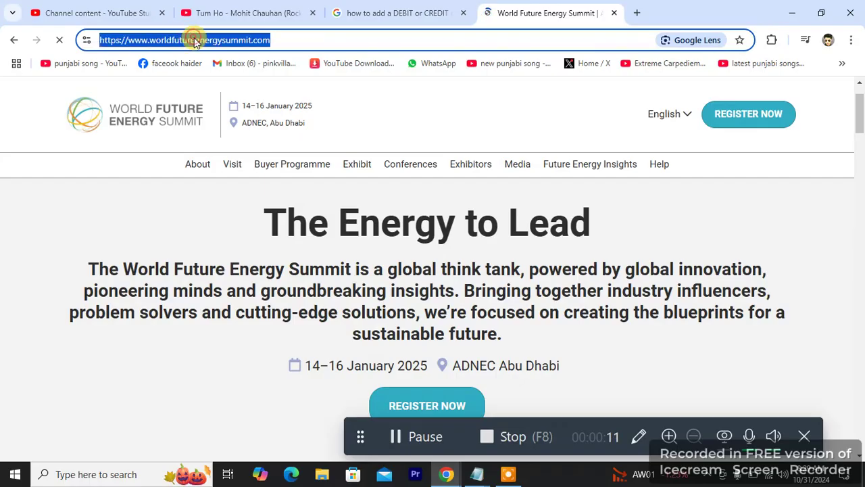
double_click(194, 40)
left_click(730, 116)
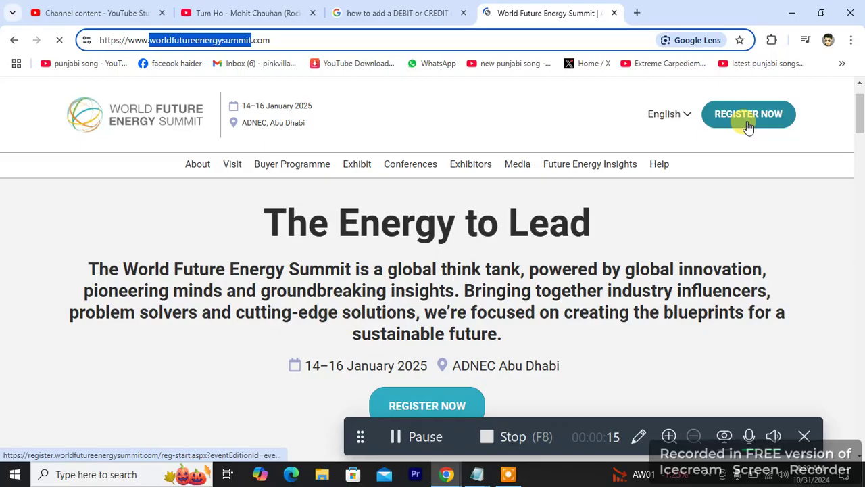
left_click(751, 122)
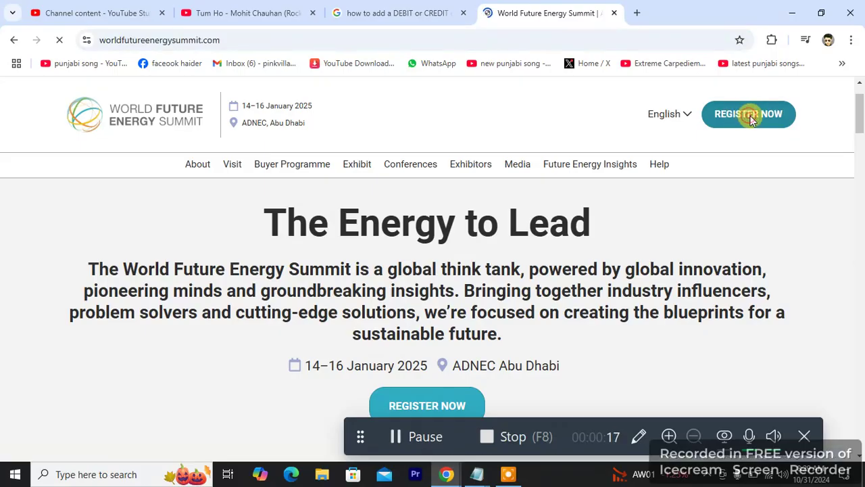
- In the new registration tab, start a Visitor registration from the Visitor card
left_click(564, 15)
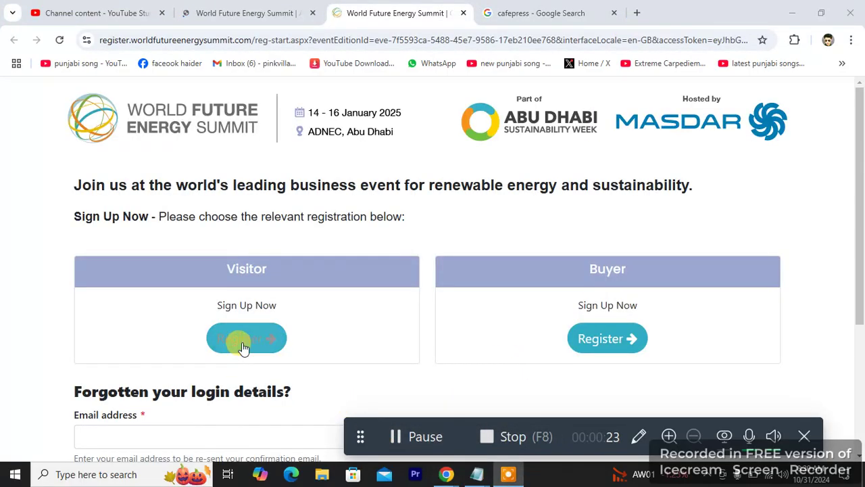
left_click(242, 344)
scroll(240, 331, "down", 1)
scroll(233, 271, "down", 1)
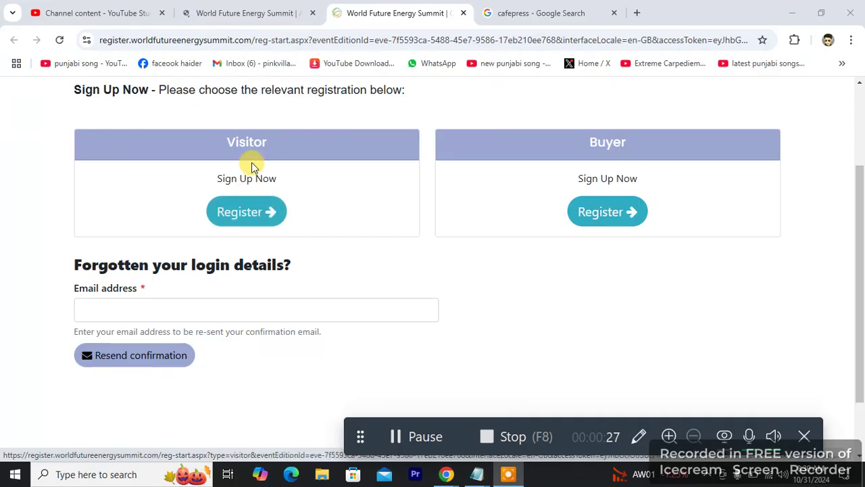
left_click(246, 213)
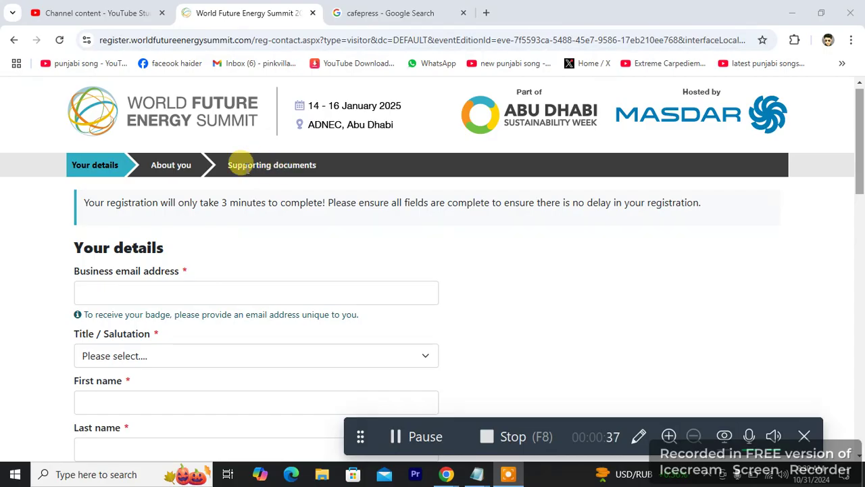
- Fill the business email, first name and nationality from the saved autofill details
left_click(118, 288)
scroll(131, 308, "down", 1)
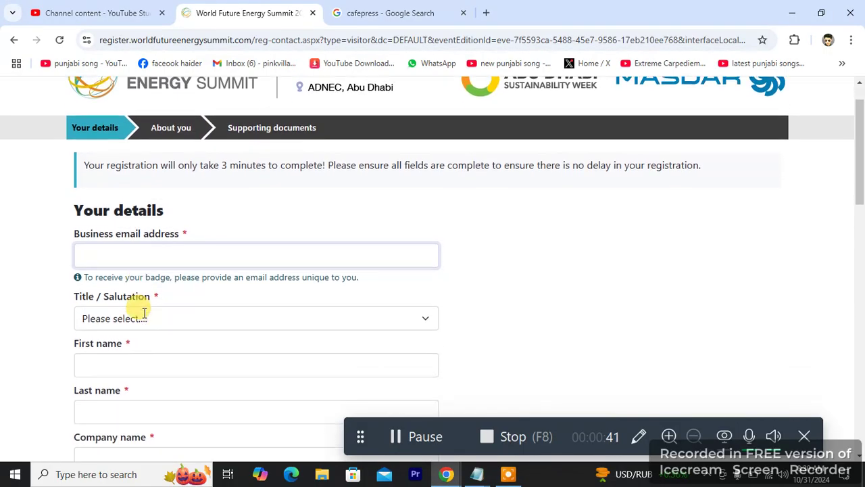
scroll(144, 312, "down", 2)
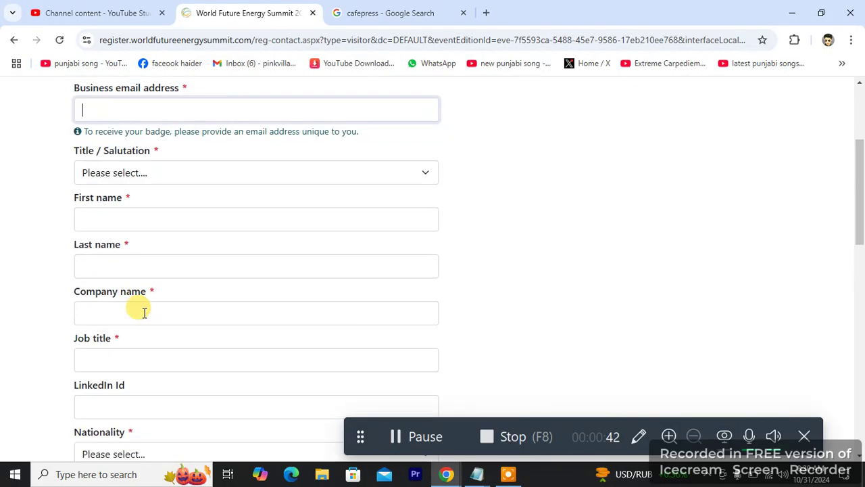
left_click(118, 220)
left_click(179, 274)
left_click(135, 323)
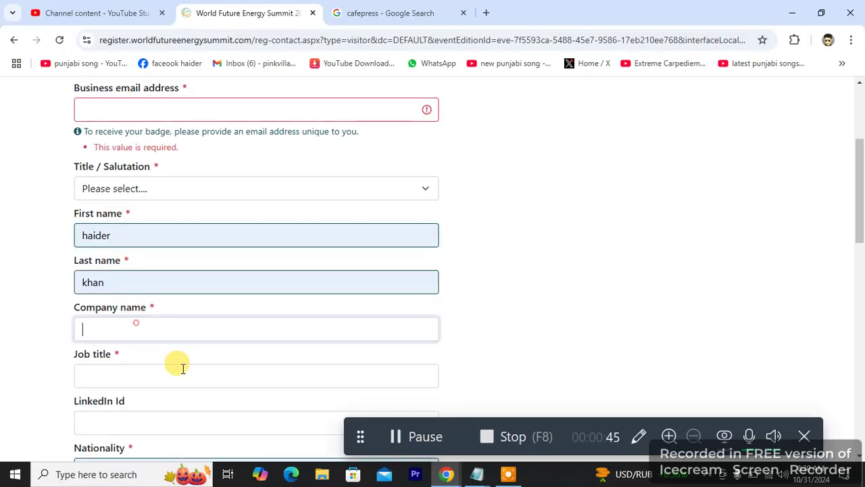
left_click(178, 371)
- Enter the company name and job title in the Your details form
scroll(175, 359, "down", 2)
scroll(165, 325, "down", 1)
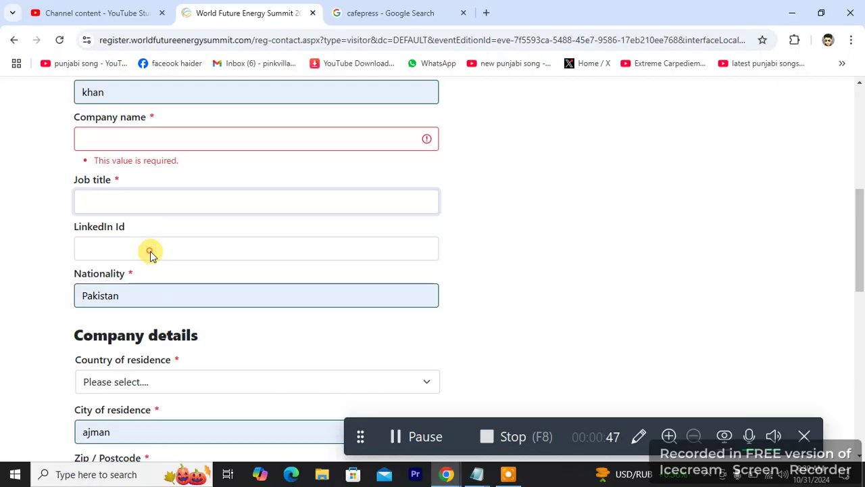
scroll(152, 264, "down", 3)
scroll(156, 284, "down", 2)
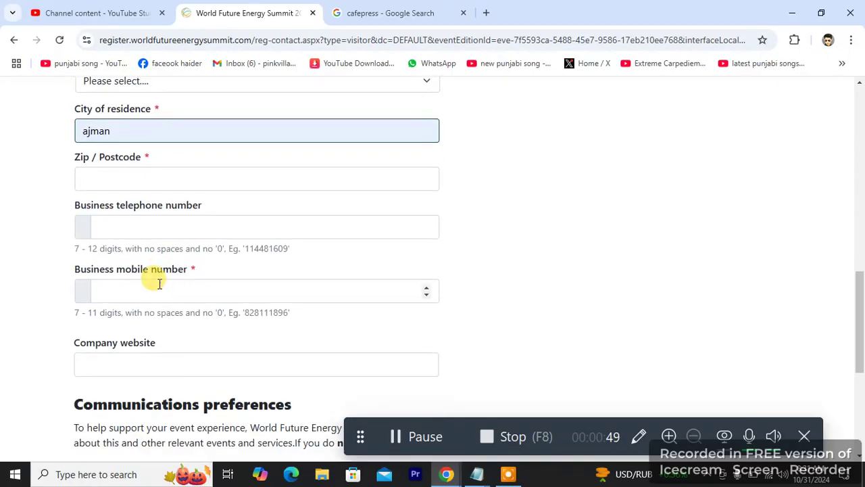
scroll(157, 280, "down", 2)
scroll(142, 243, "up", 2)
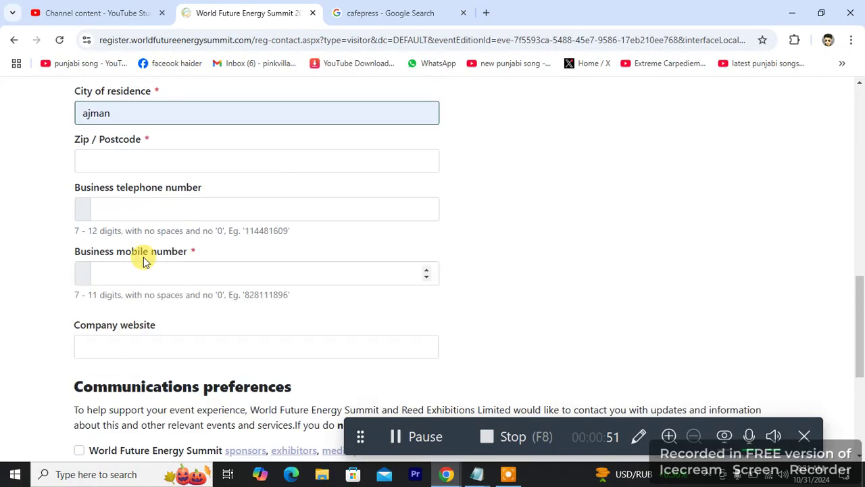
scroll(141, 254, "down", 3)
scroll(146, 259, "down", 1)
scroll(150, 263, "up", 3)
scroll(152, 264, "up", 5)
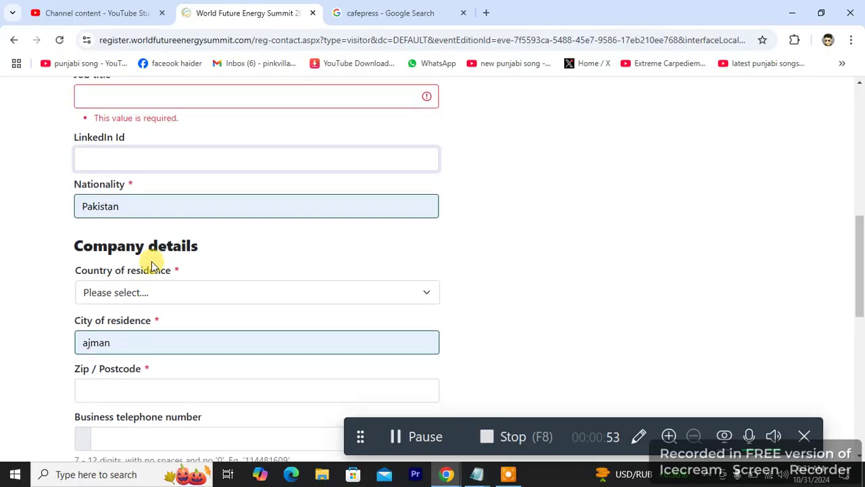
scroll(157, 336, "up", 3)
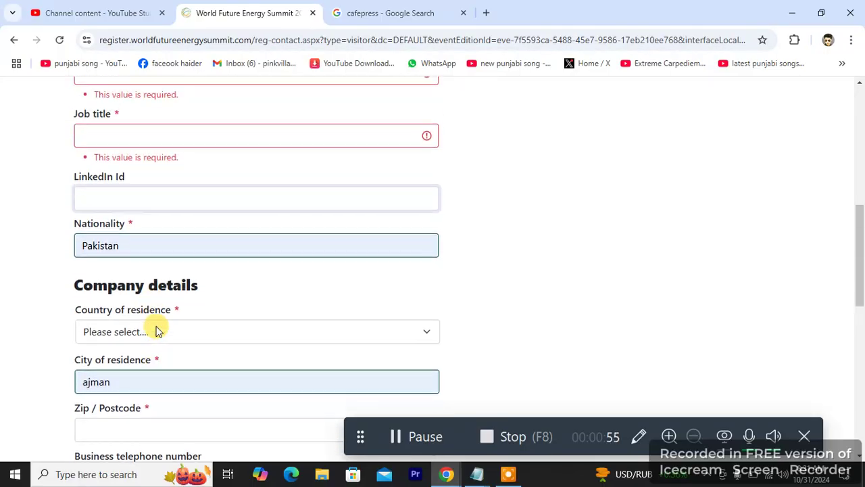
left_click(123, 229)
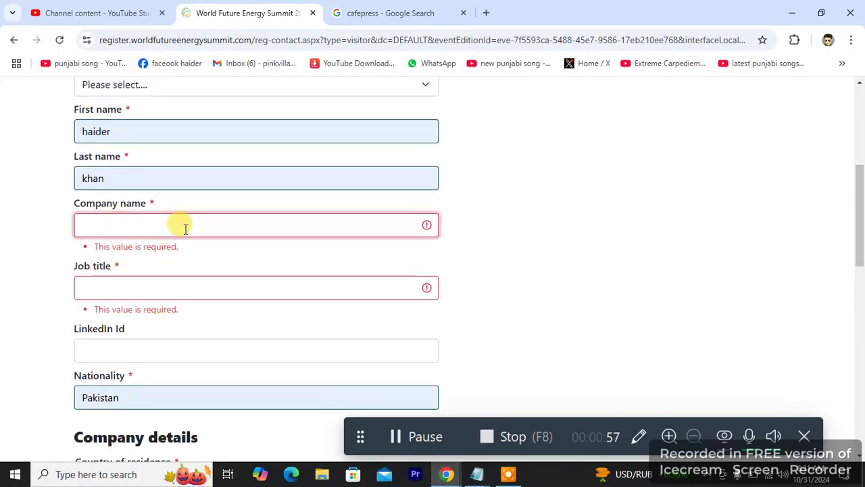
scroll(279, 230, "up", 1)
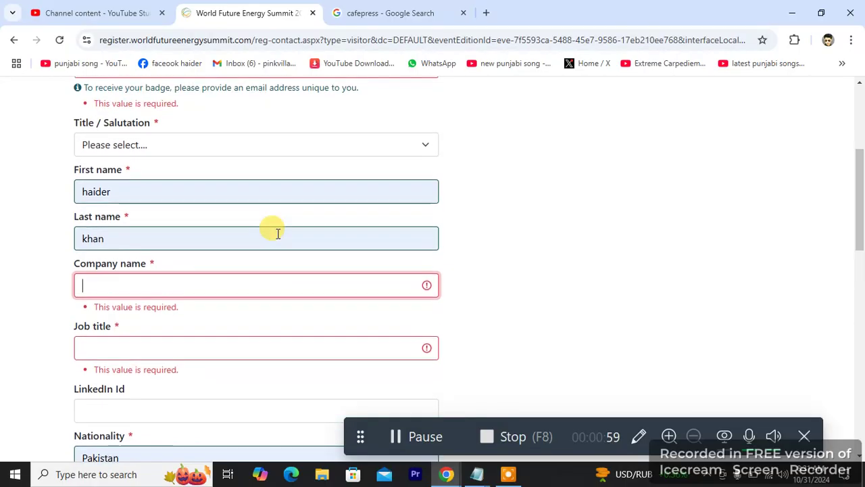
left_click(173, 347)
- Set the title to Mr and return to the business email field
scroll(135, 219, "up", 1)
left_click(149, 214)
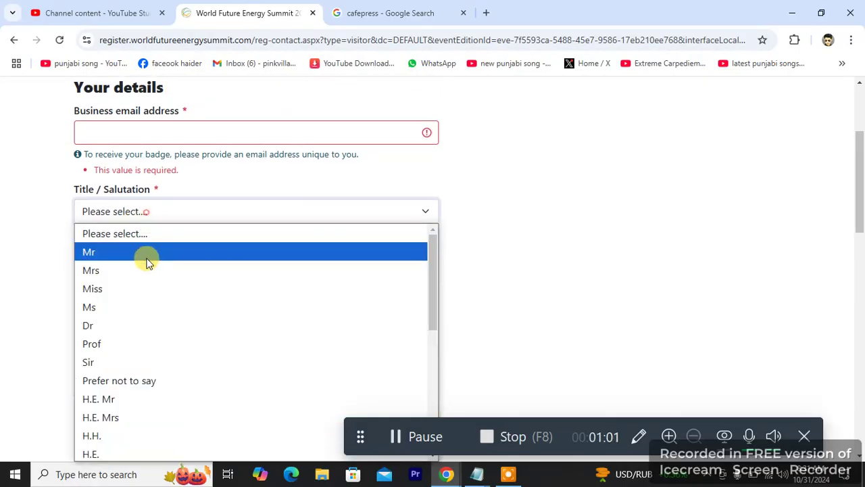
left_click(144, 253)
scroll(148, 202, "up", 1)
left_click(145, 198)
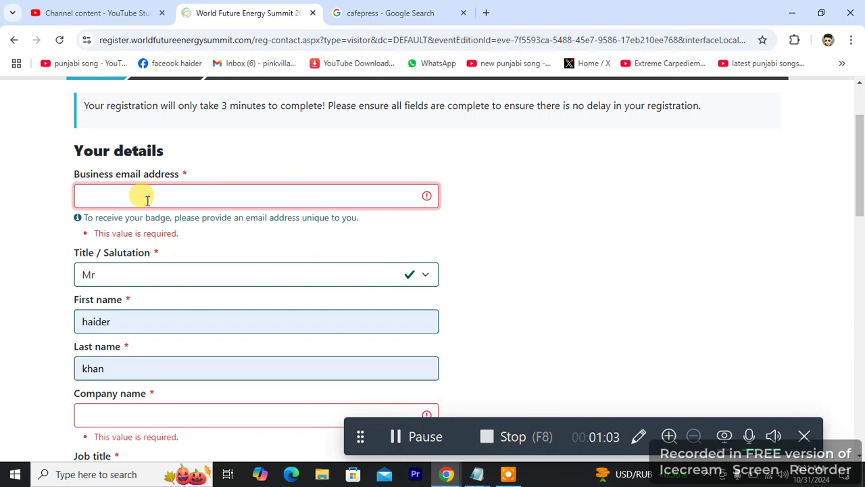
- Replace the city Ajman with Karachi and submit the Your details form
scroll(145, 198, "down", 1)
scroll(148, 202, "down", 4)
scroll(146, 203, "down", 1)
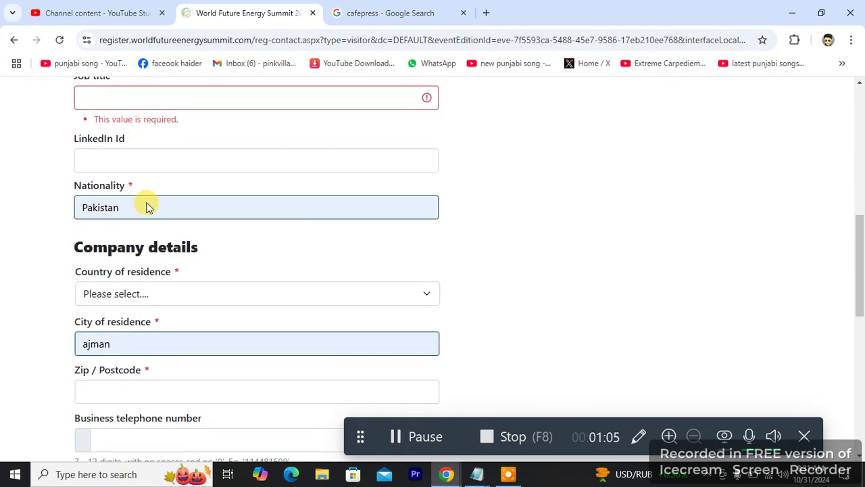
scroll(145, 203, "up", 2)
scroll(862, 188, "up", 5)
left_click_drag(862, 188, 861, 294)
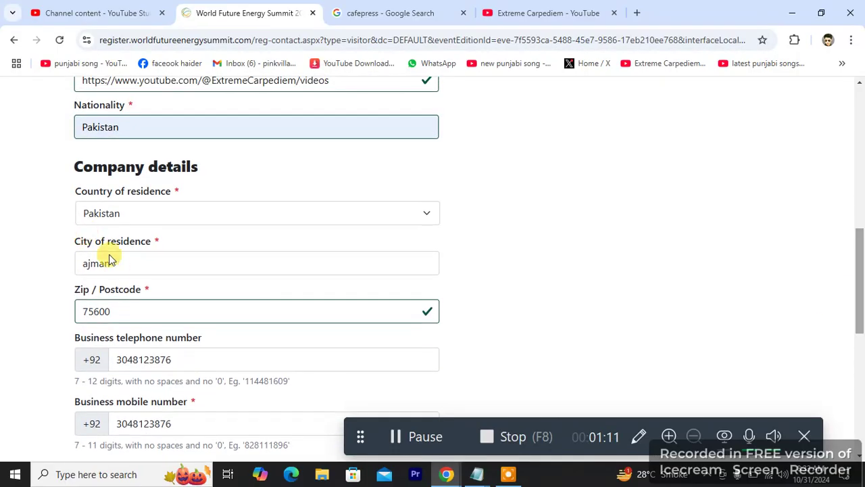
double_click(111, 264)
type("karachi")
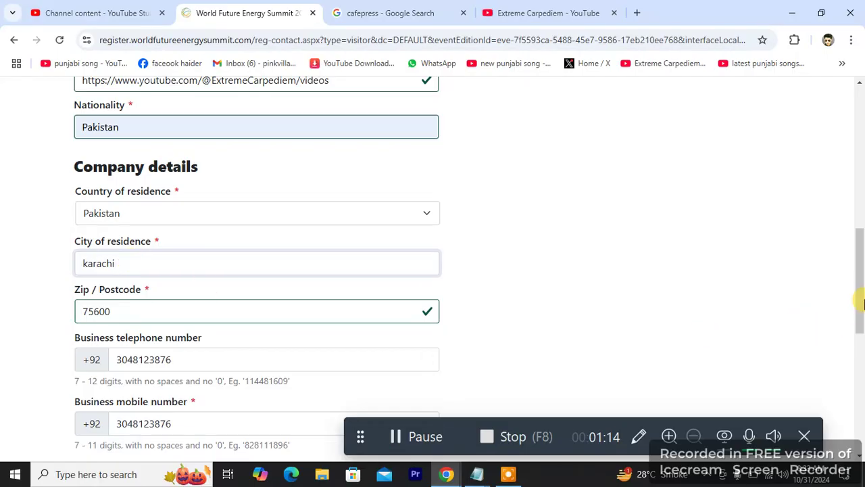
left_click_drag(861, 300, 862, 161)
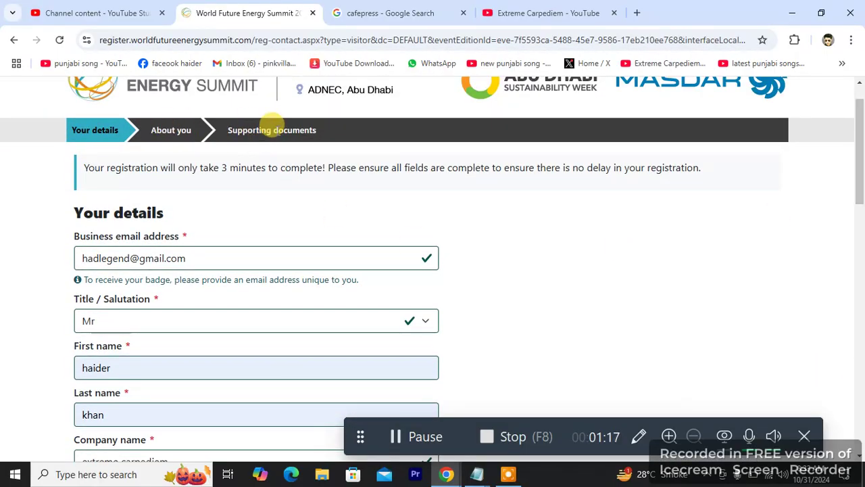
left_click_drag(860, 152, 674, 401)
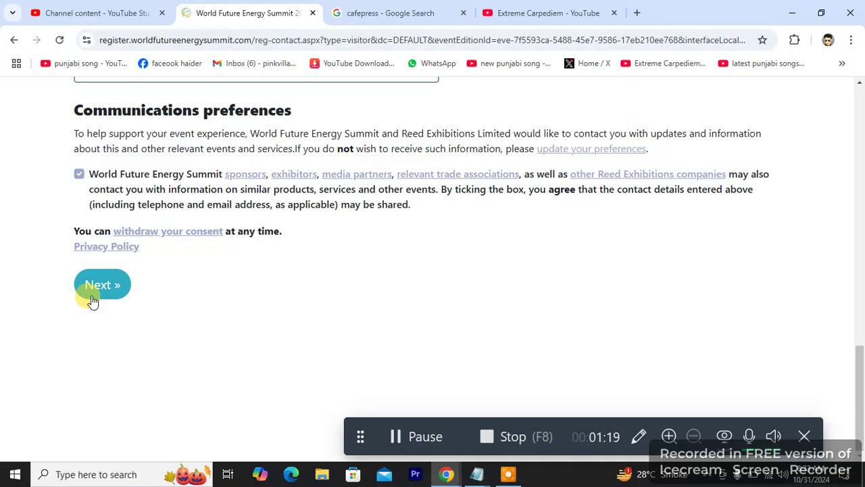
left_click(94, 290)
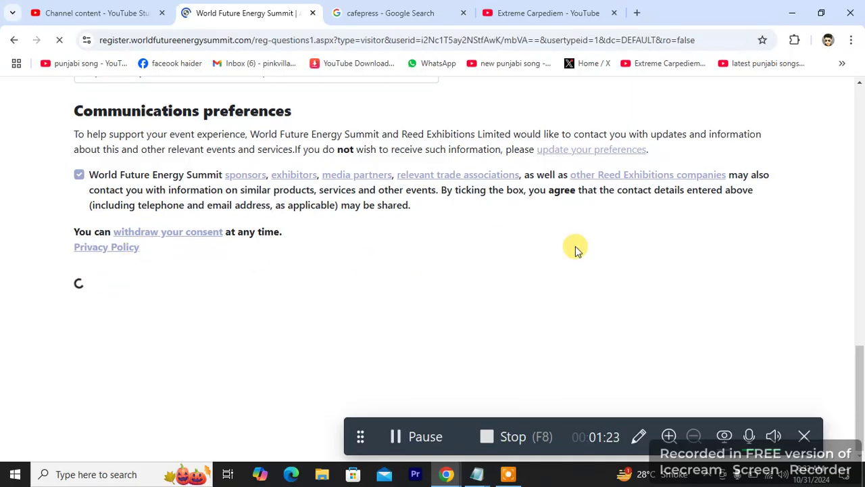
left_click_drag(860, 359, 860, 286)
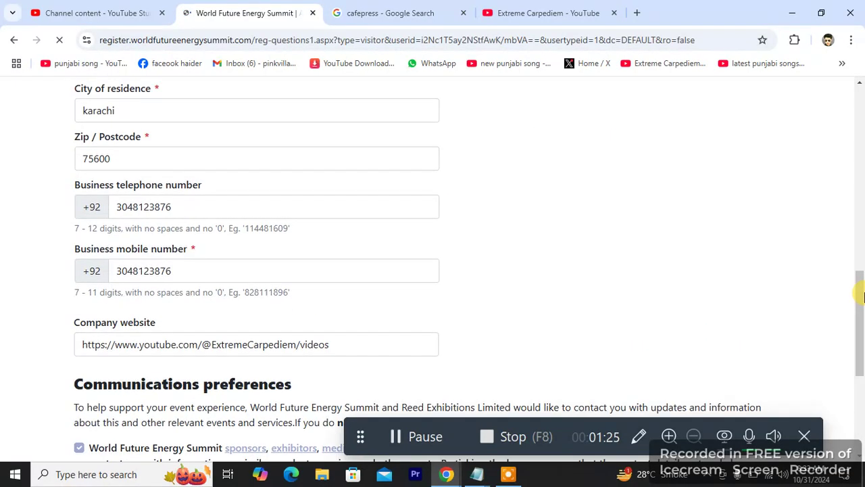
- Close the CafePress search tab and return to the summit registration tab
left_click(458, 18)
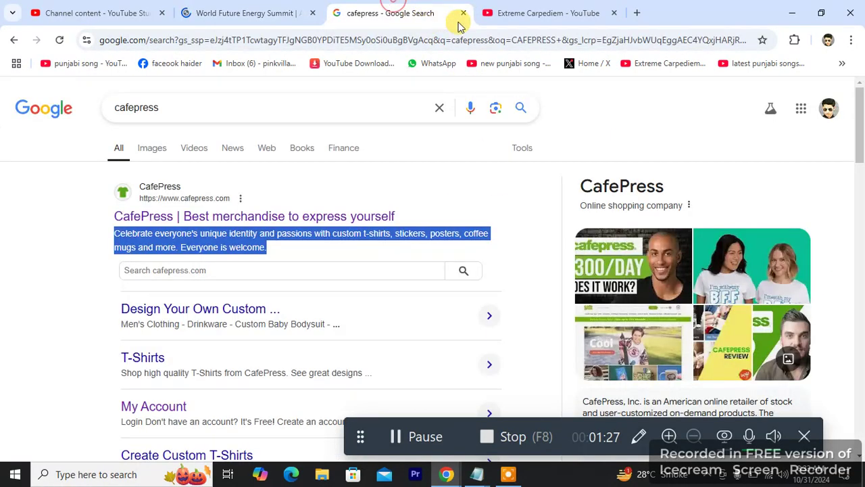
left_click(463, 13)
left_click(100, 11)
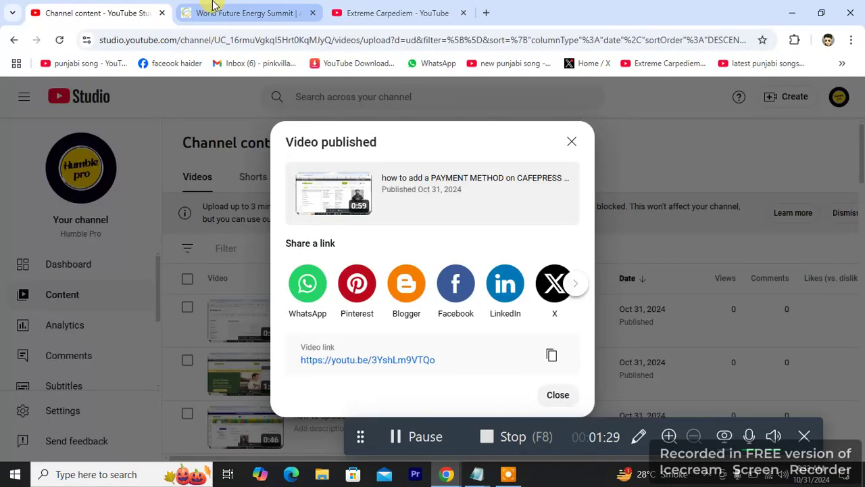
left_click(210, 11)
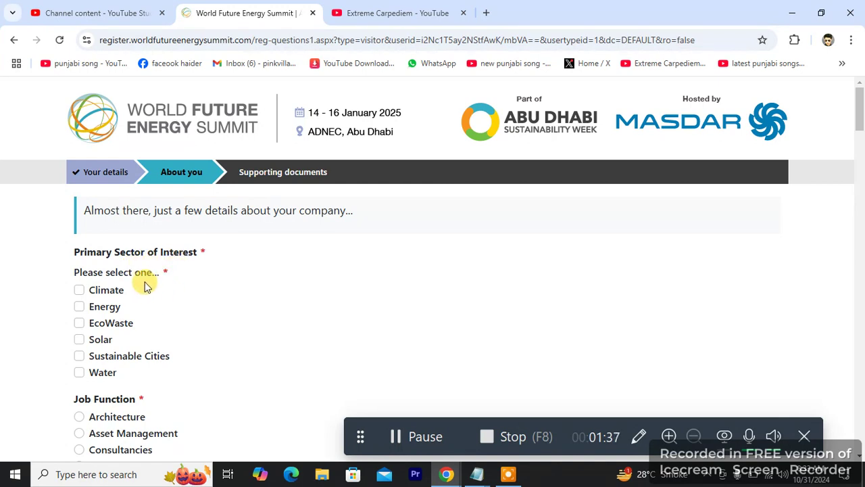
- Tick Solar and Trade & Industry Associations, and choose Government Authorities / Regulators job function
scroll(142, 281, "down", 2)
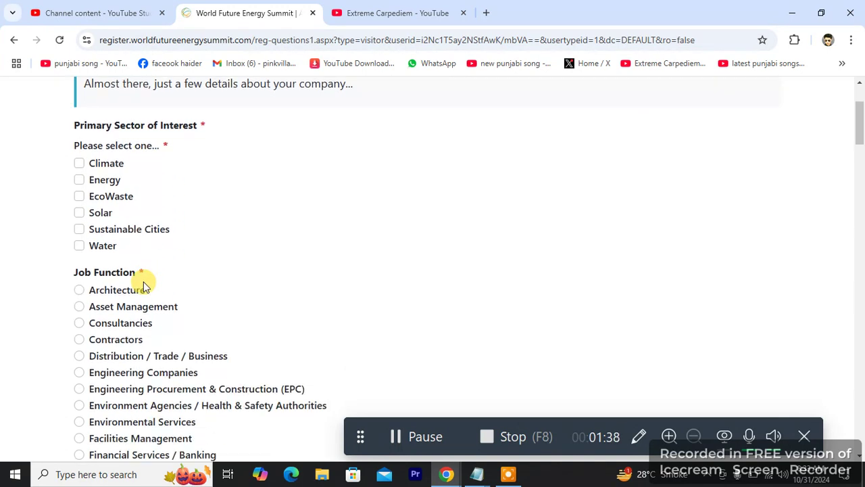
left_click(103, 212)
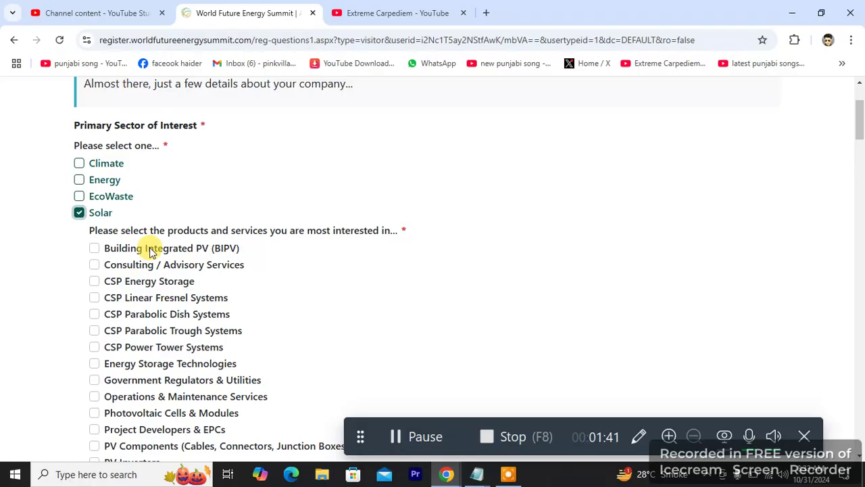
scroll(150, 252, "down", 2)
scroll(150, 252, "up", 1)
scroll(150, 251, "down", 1)
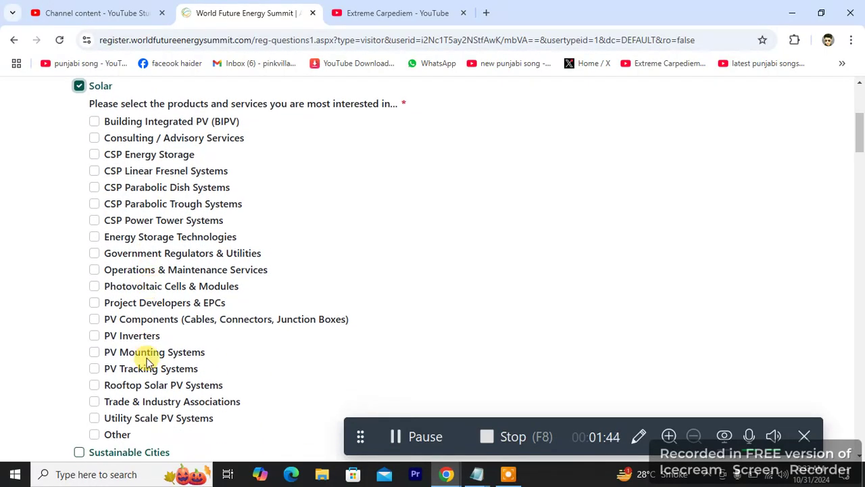
left_click(150, 400)
scroll(199, 263, "down", 2)
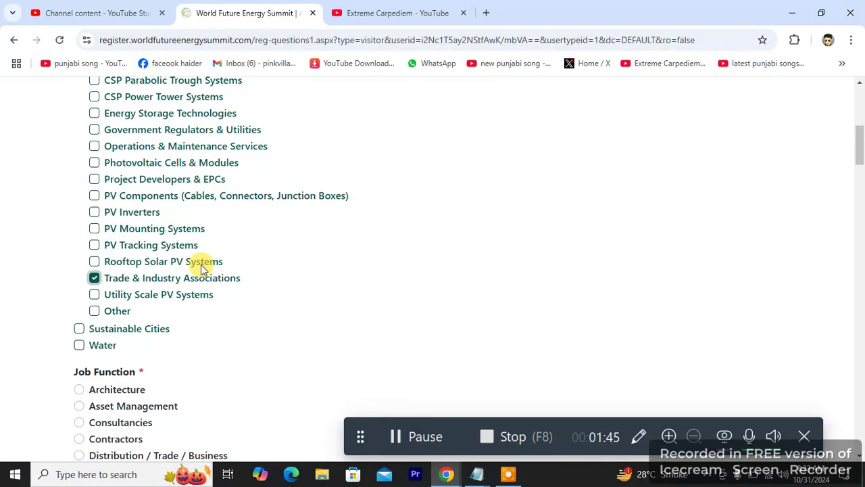
scroll(200, 264, "down", 2)
scroll(161, 282, "down", 1)
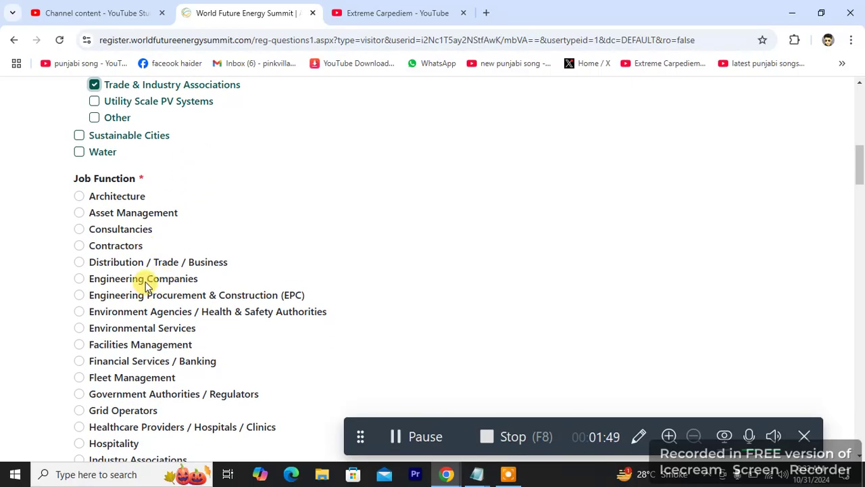
scroll(145, 284, "down", 2)
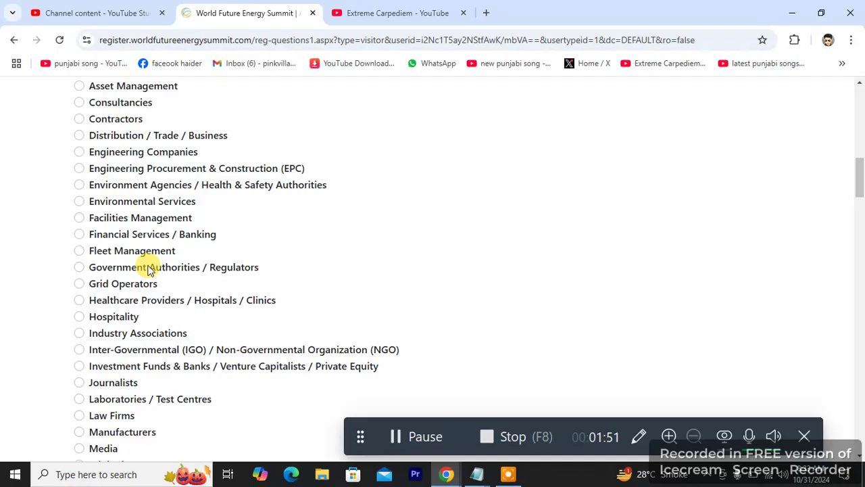
left_click(150, 267)
- Pick Financial Services / Banking, 500 - 1000 employees, meeting existing suppliers, and Decision-maker
scroll(270, 263, "down", 4)
scroll(274, 265, "down", 1)
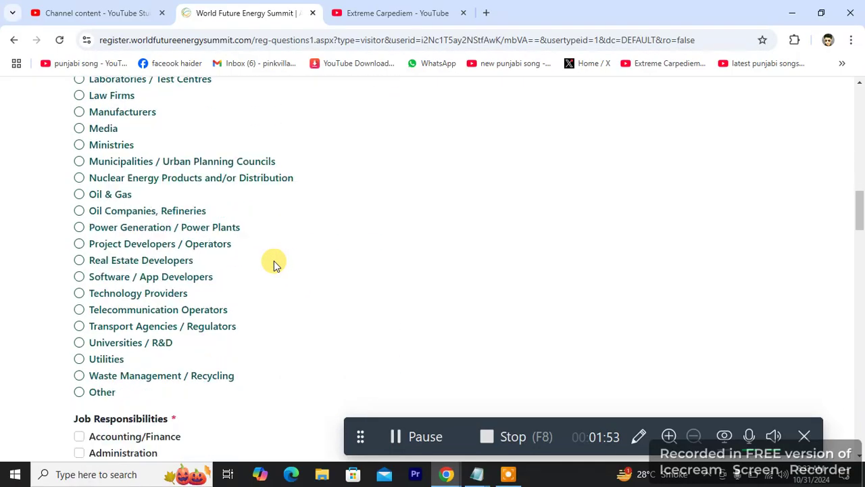
scroll(274, 265, "down", 3)
scroll(275, 266, "down", 4)
scroll(275, 267, "down", 4)
scroll(276, 268, "down", 1)
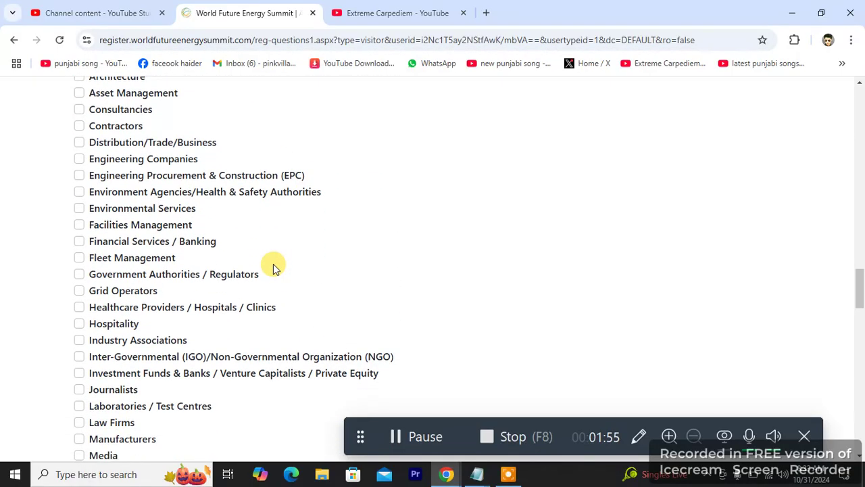
left_click(194, 247)
left_click_drag(859, 289, 860, 358)
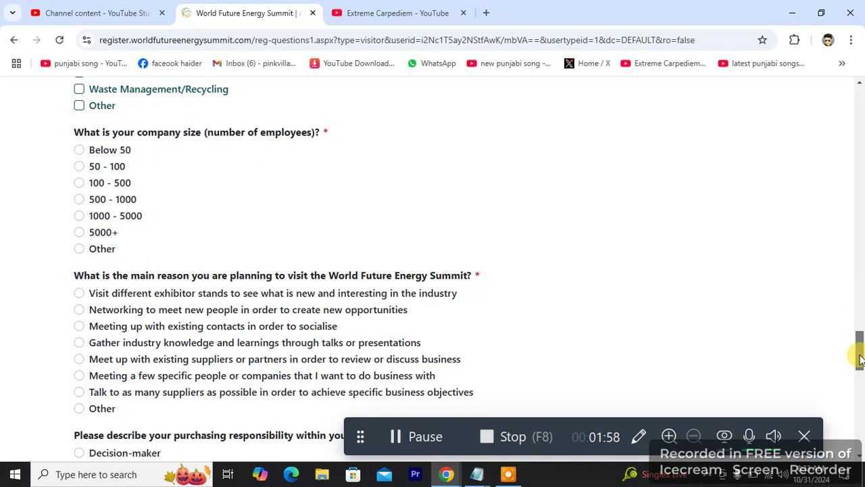
left_click(102, 204)
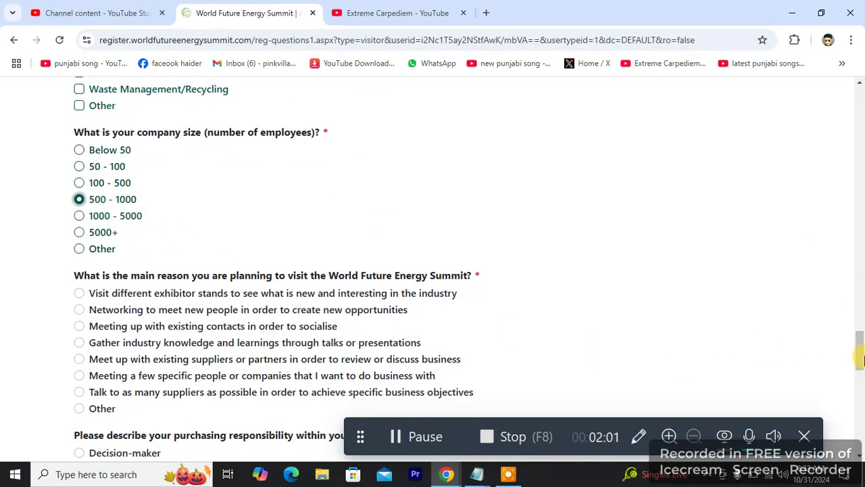
left_click_drag(860, 358, 860, 372)
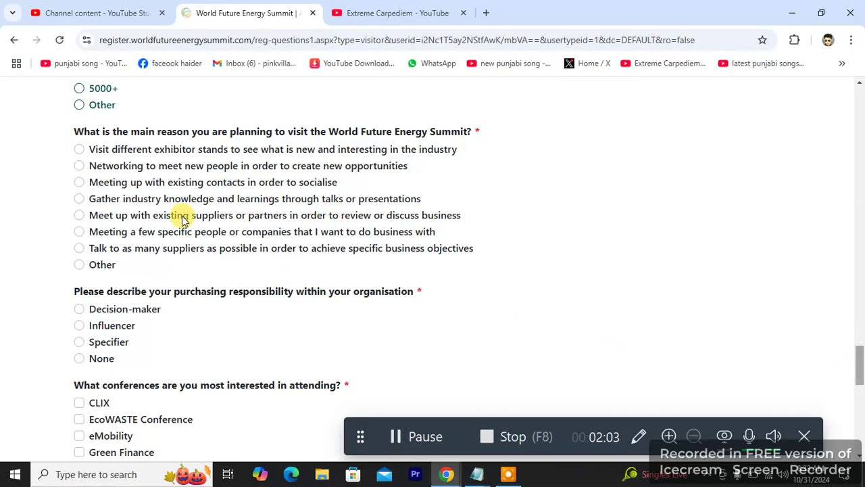
left_click(146, 219)
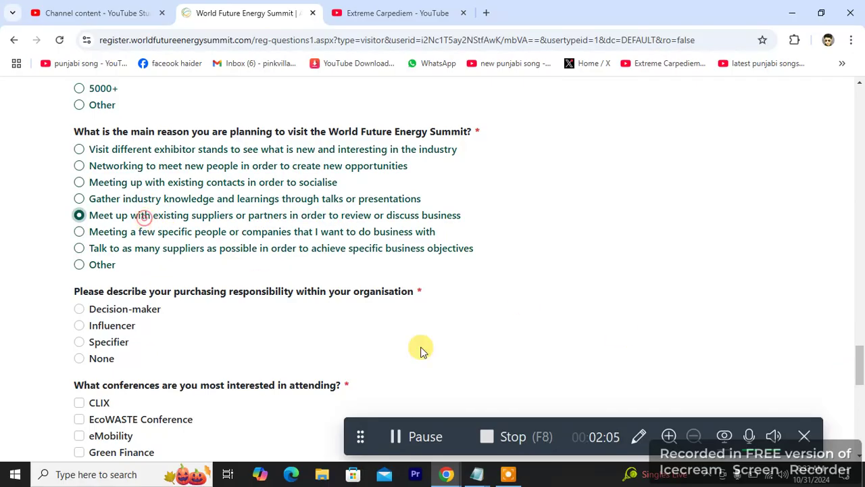
left_click(121, 315)
left_click_drag(860, 373, 860, 433)
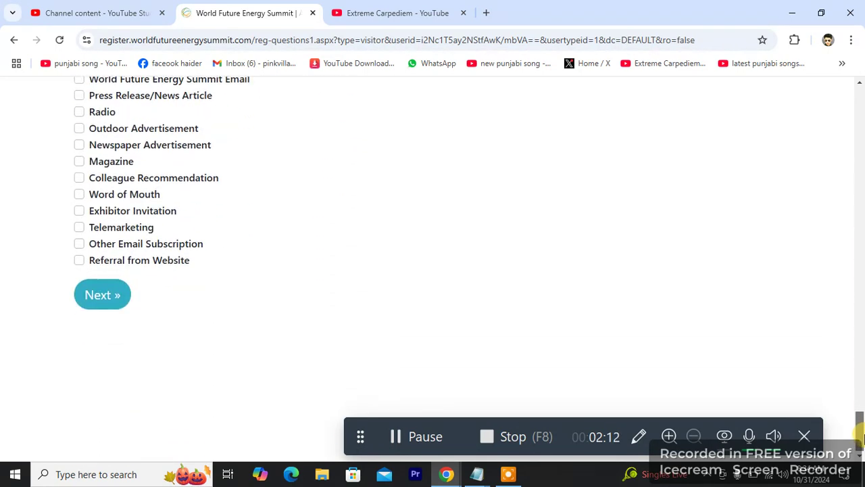
- Leave Social Media as the only source, unticking Newspaper Advertisement and Referral from Website
left_click(170, 268)
left_click(140, 146)
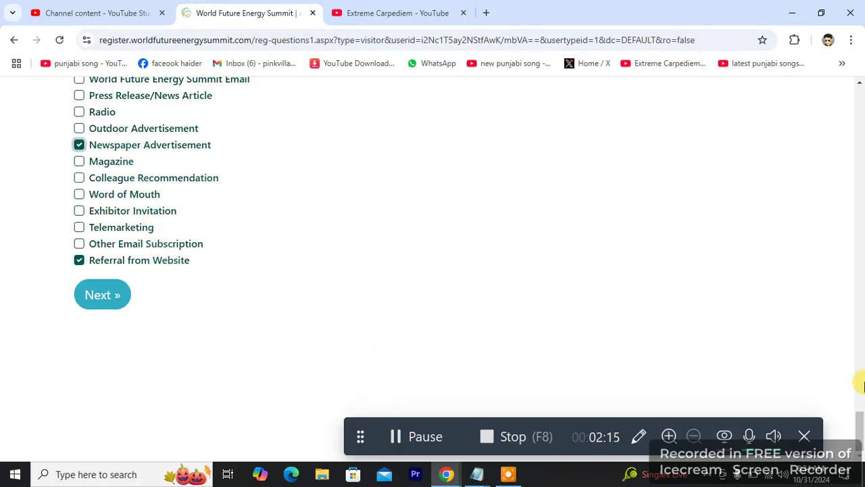
scroll(860, 384, "up", 3)
left_click(139, 241)
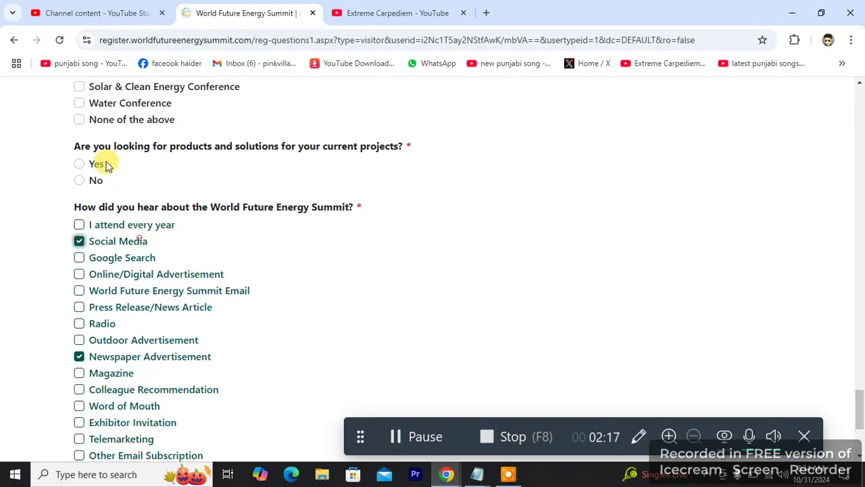
left_click(78, 357)
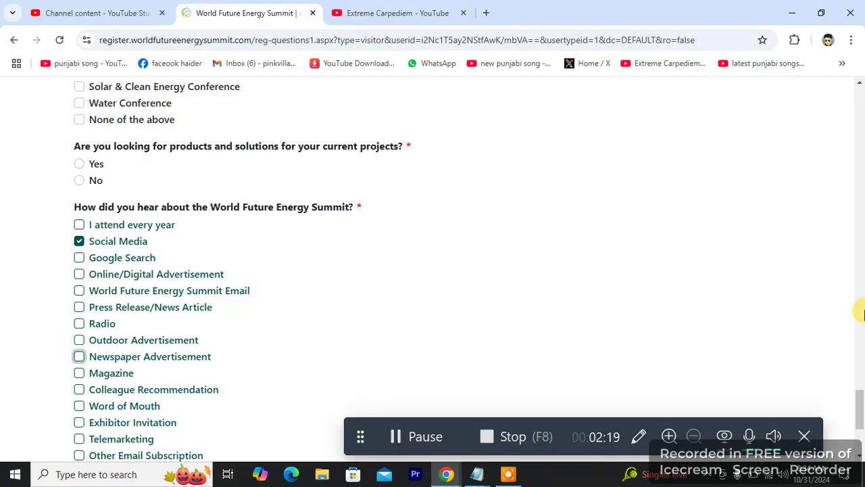
scroll(862, 398, "down", 2)
left_click(108, 346)
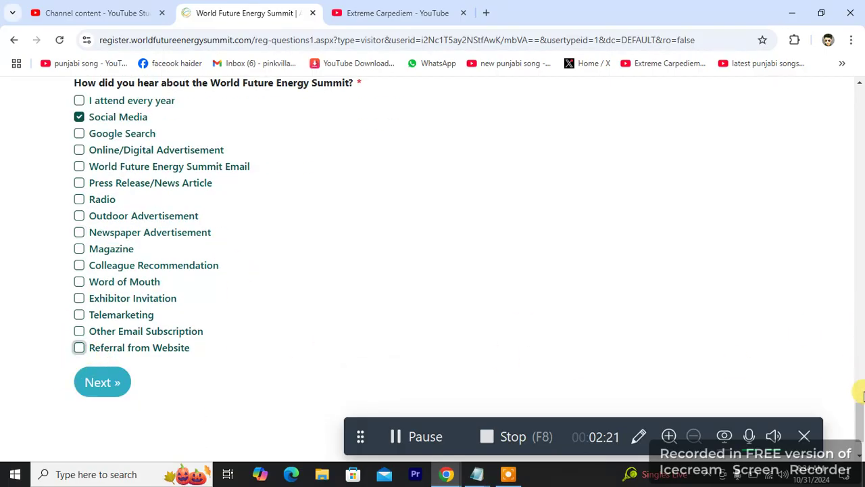
left_click_drag(862, 419, 862, 401)
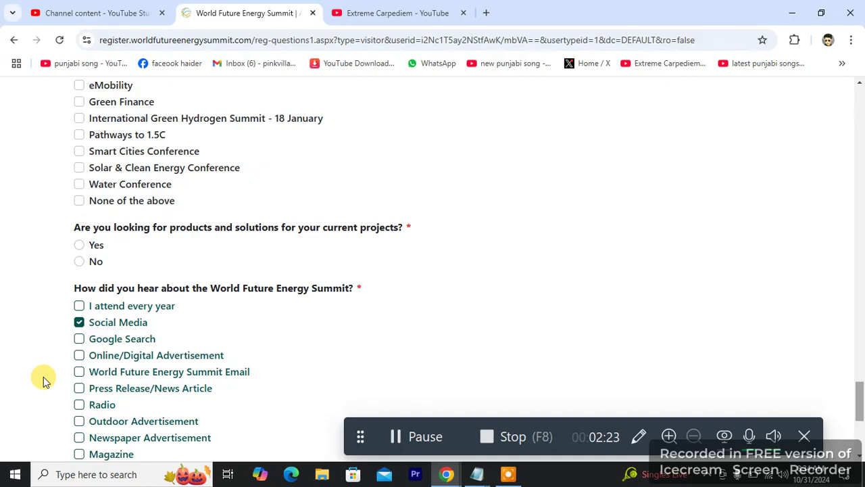
- Answer Yes to seeking products and choose eMobility and Solar & Clean Energy conferences
left_click(96, 248)
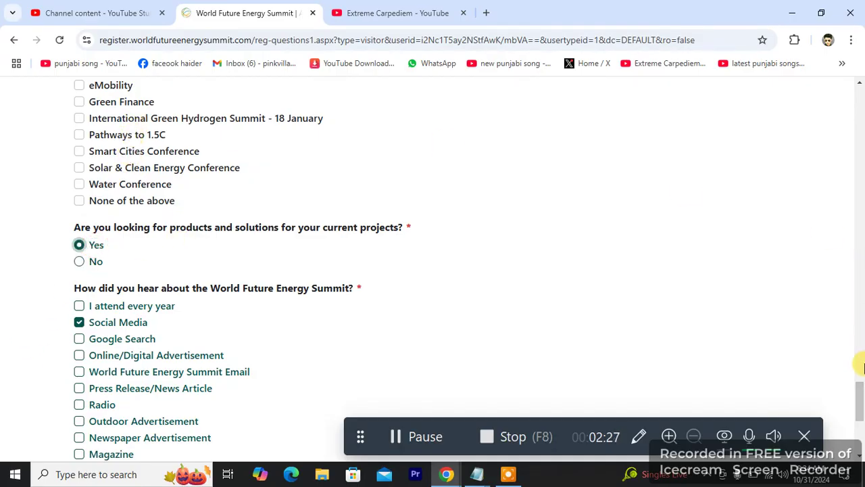
left_click_drag(860, 398, 857, 370)
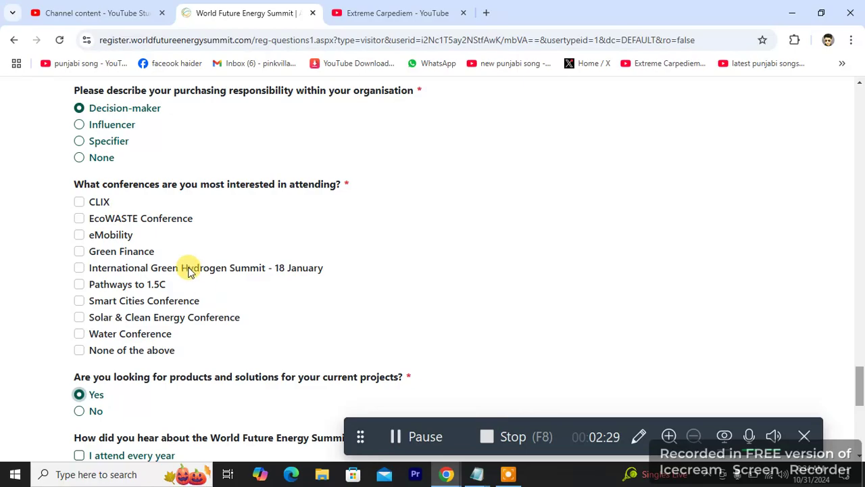
left_click(114, 235)
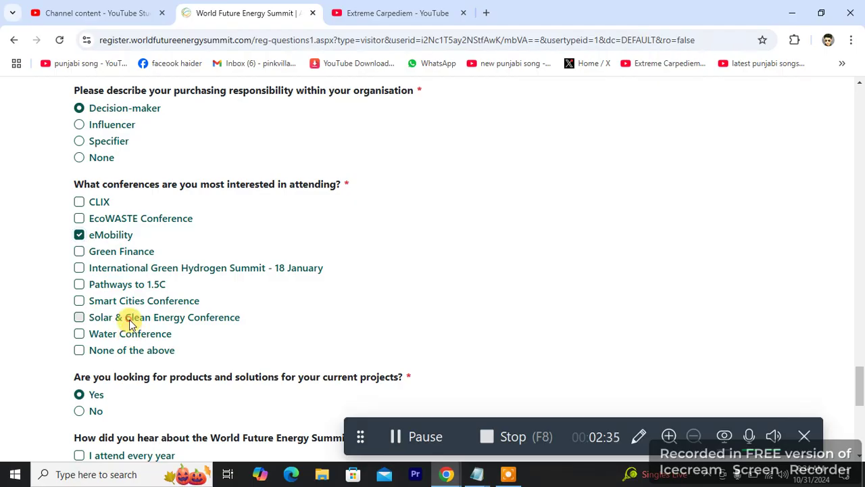
left_click(131, 323)
scroll(858, 343, "down", 4)
scroll(165, 369, "down", 2)
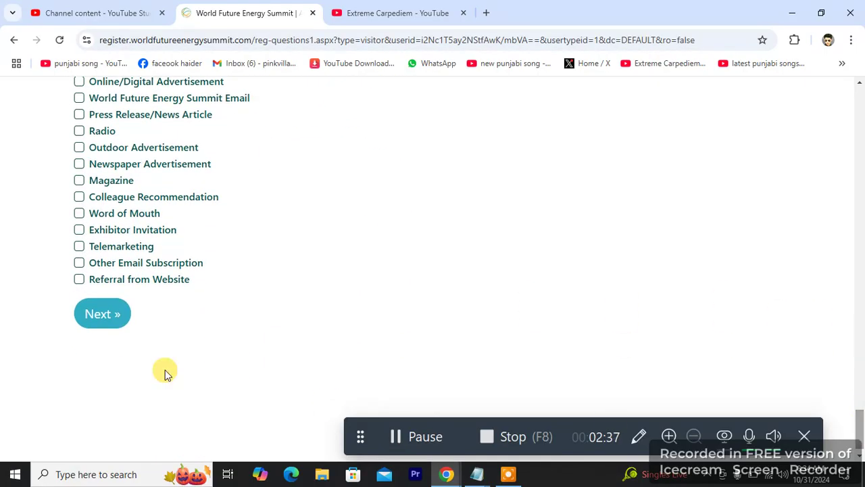
- Dismiss the missing-answer error, tick Accounting/Finance responsibility, and continue to supporting documents
left_click(113, 324)
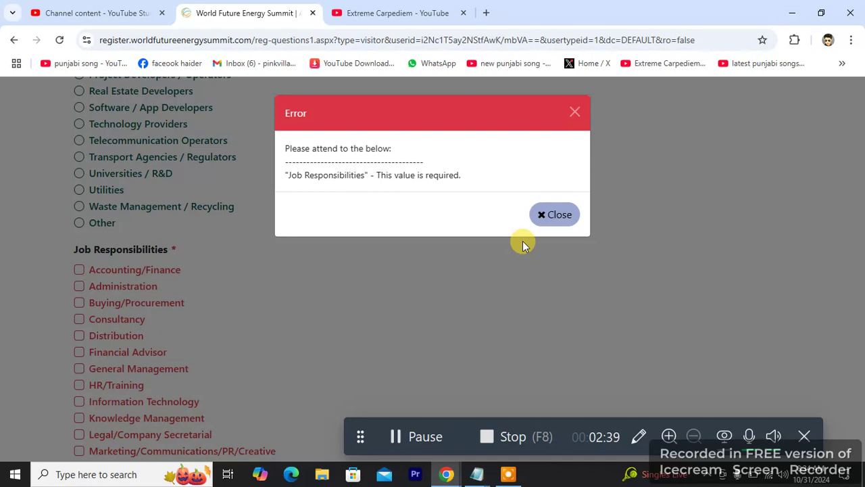
left_click(557, 222)
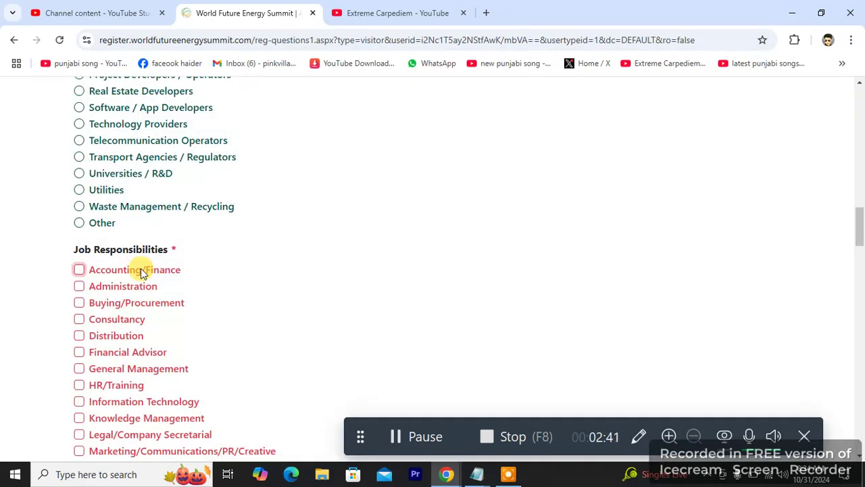
left_click(140, 270)
scroll(140, 315, "down", 1)
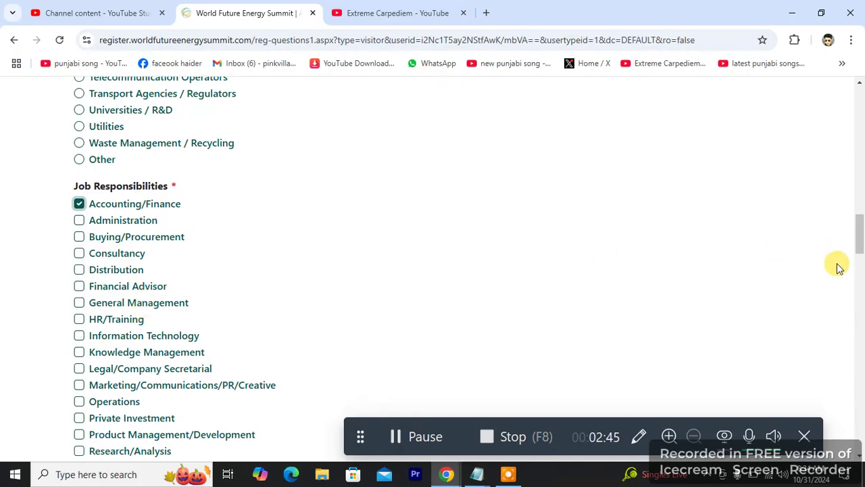
left_click_drag(859, 240, 861, 436)
left_click(109, 310)
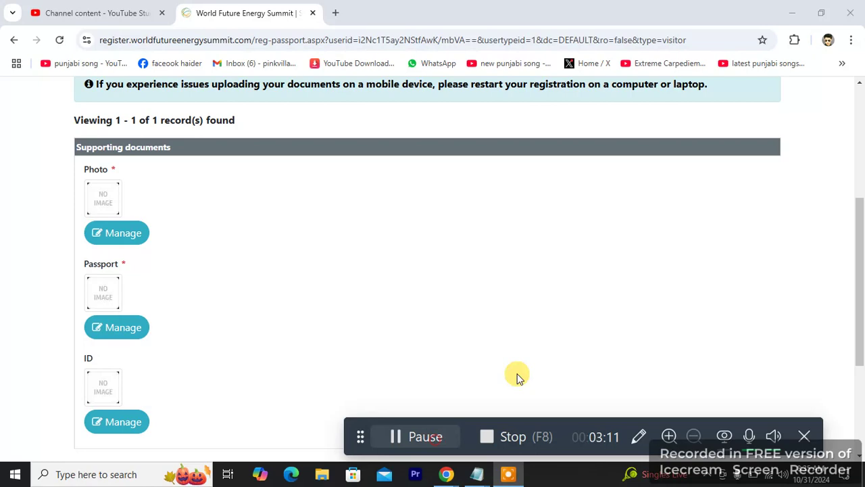
scroll(859, 264, "up", 3)
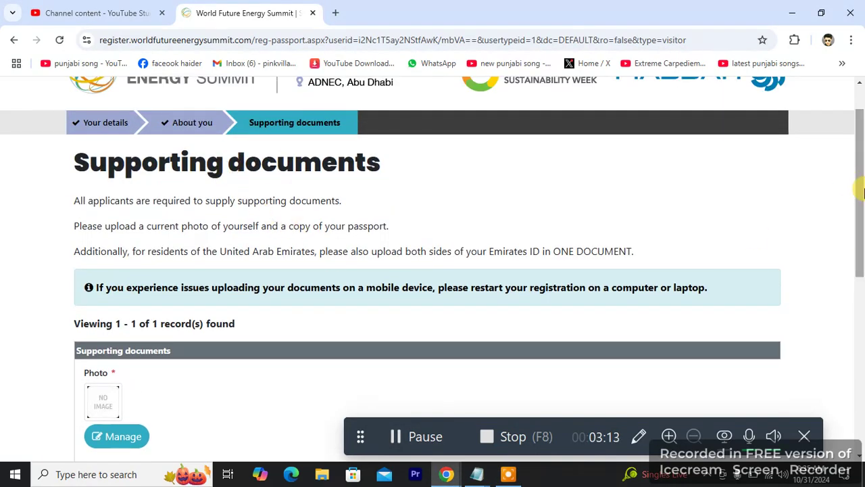
scroll(862, 193, "up", 1)
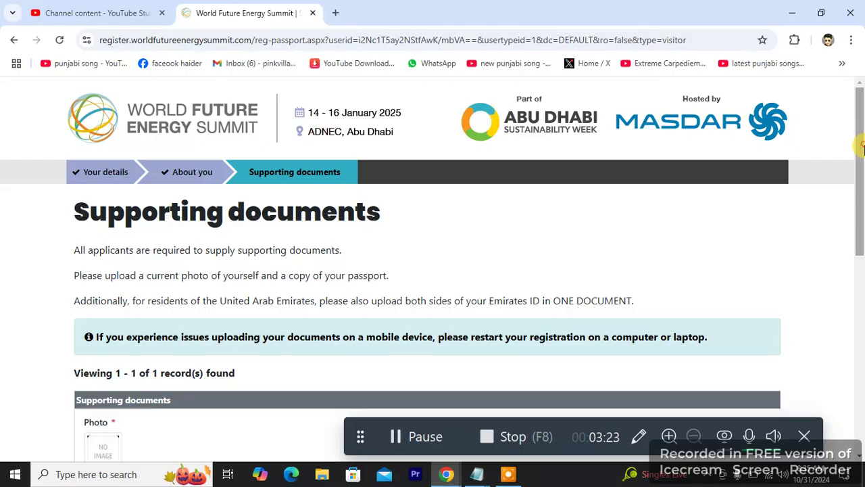
mouse_move(859, 145)
left_mouse_down()
mouse_move(860, 313)
mouse_move(862, 288)
left_mouse_up()
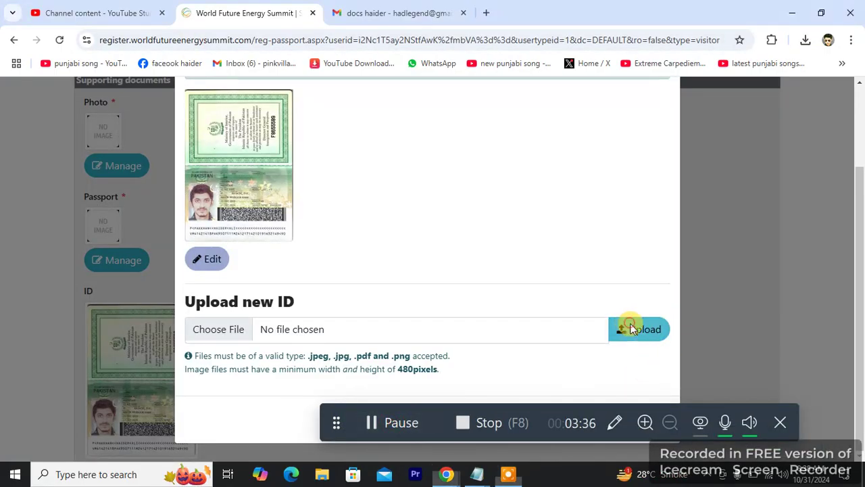
- Save the ID document upload and check the photo, passport and ID uploads
left_click(628, 329)
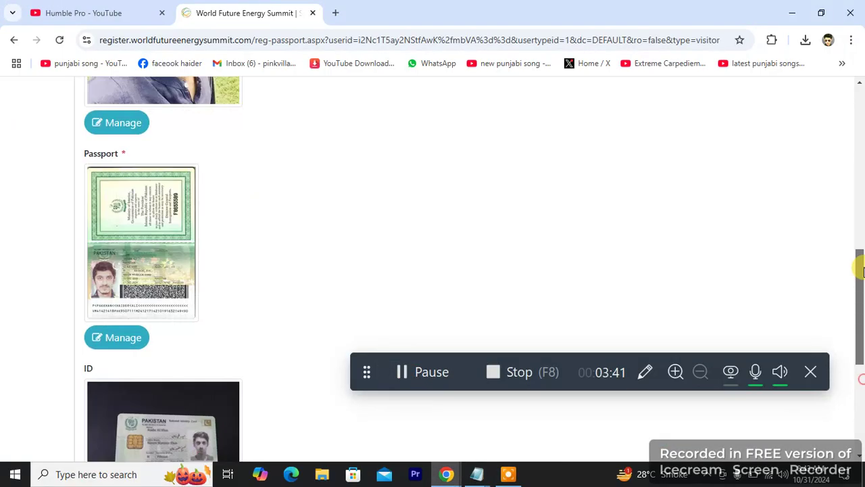
left_click_drag(861, 270, 861, 142)
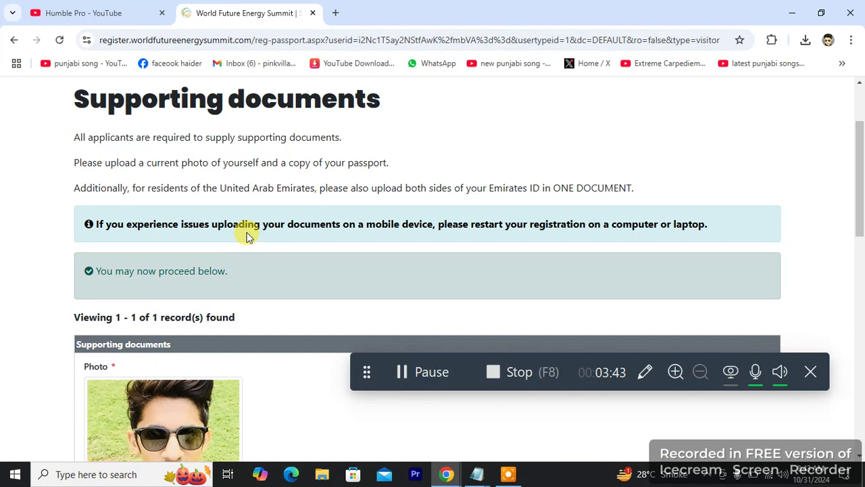
left_click_drag(860, 206, 860, 145)
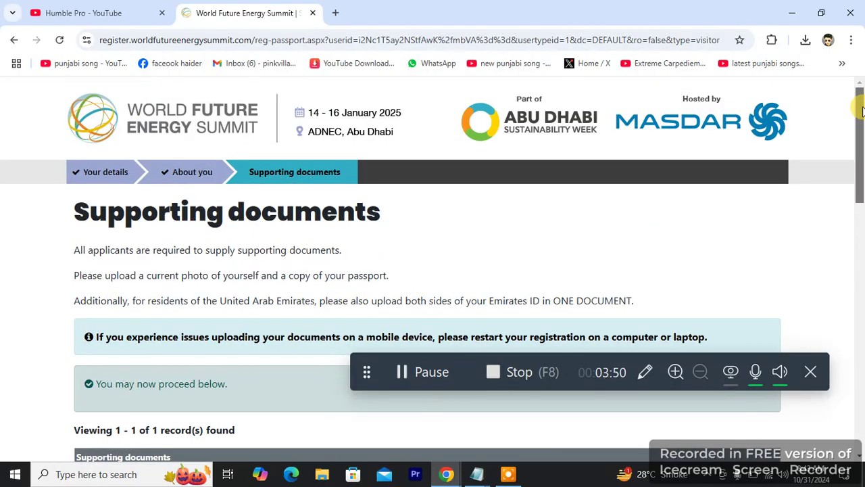
mouse_move(857, 101)
left_mouse_down()
mouse_move(843, 347)
mouse_move(834, 213)
mouse_move(811, 406)
left_mouse_up()
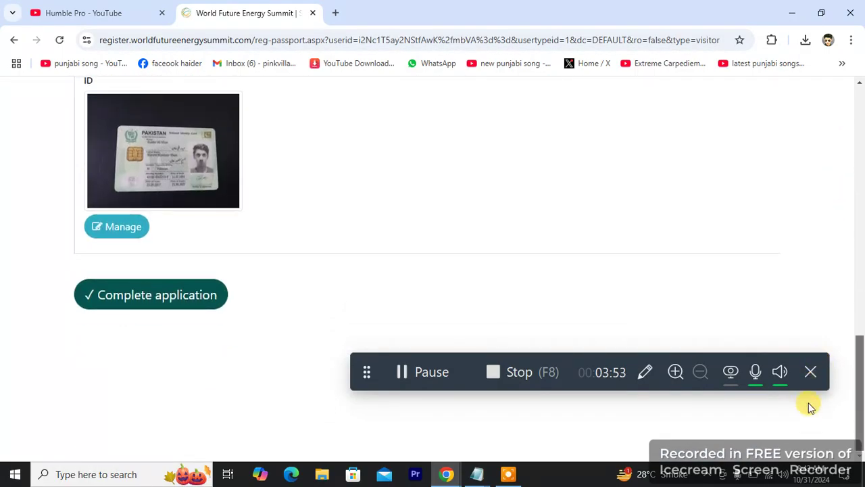
- Submit the application with Complete application
left_click(147, 306)
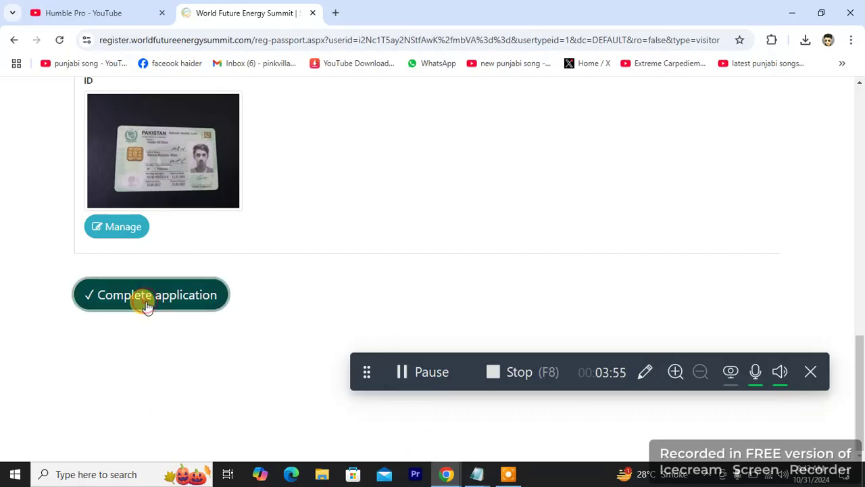